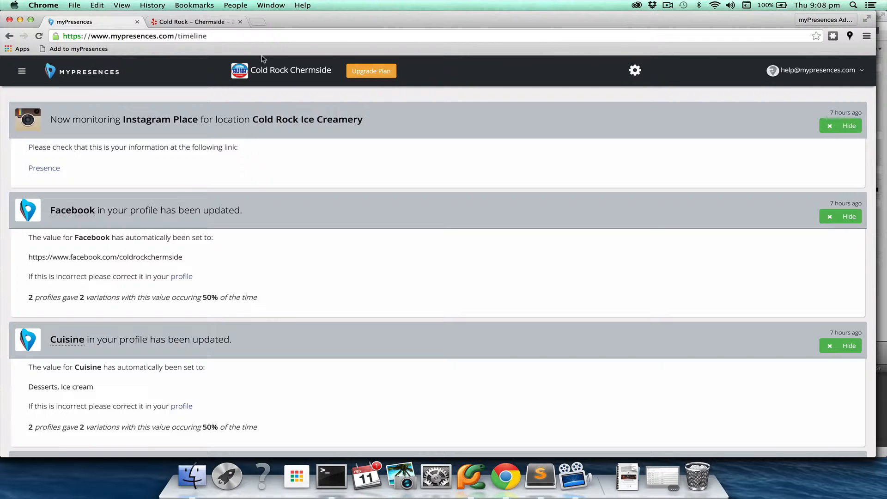
- Submit the Cold Rock - Chermside Yelp page to the Cold Rock Chermside location using the myPresences browser extension
left_click(206, 23)
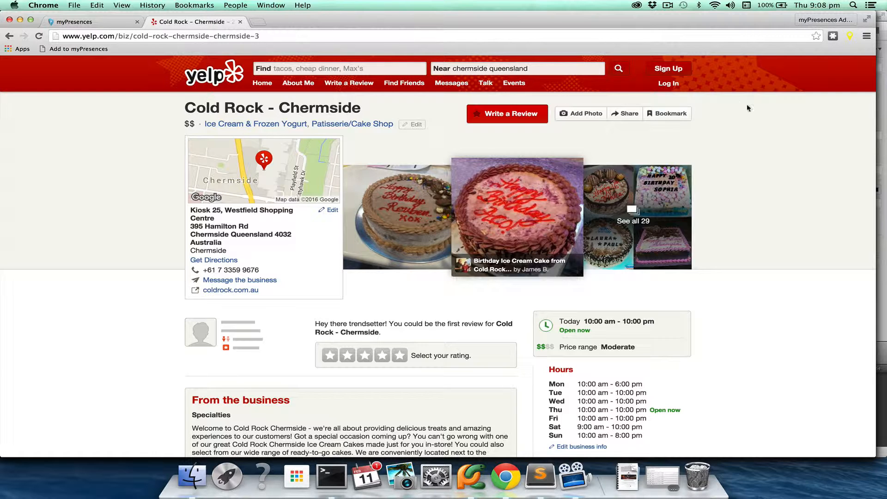
left_click(848, 37)
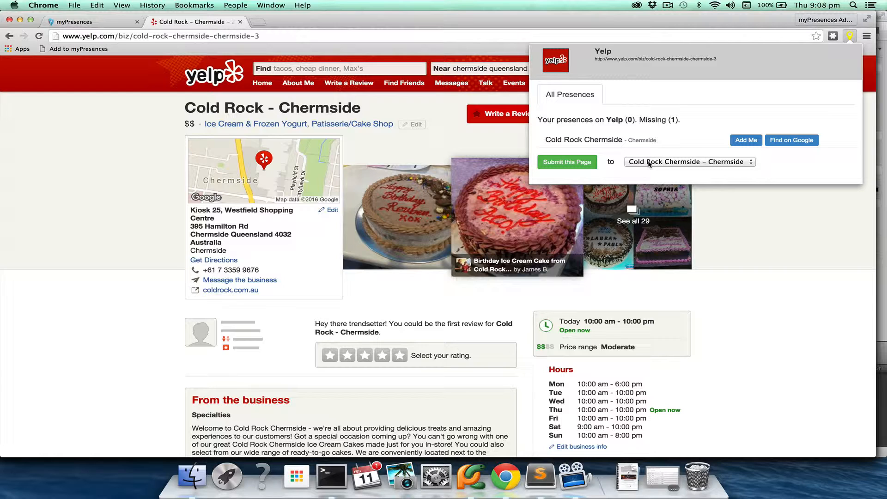
left_click(565, 165)
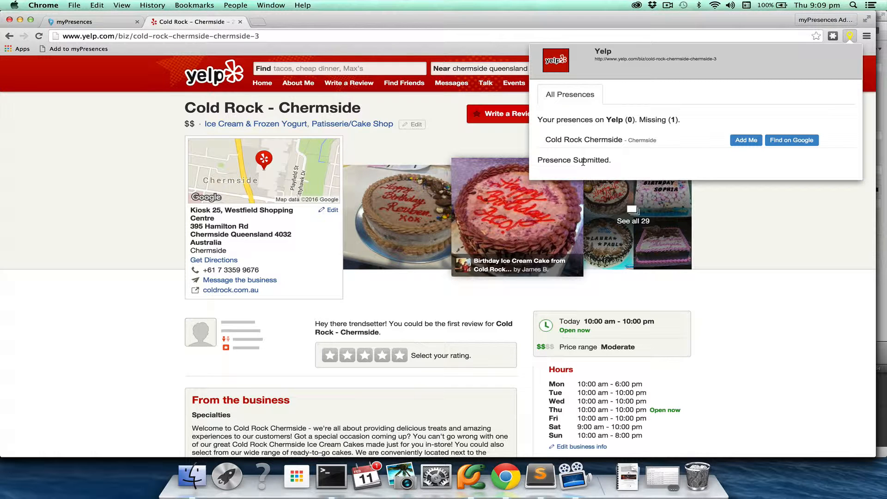
- Check the myPresences timeline for the submitted Yelp listing and open the Presences overview
left_click(77, 25)
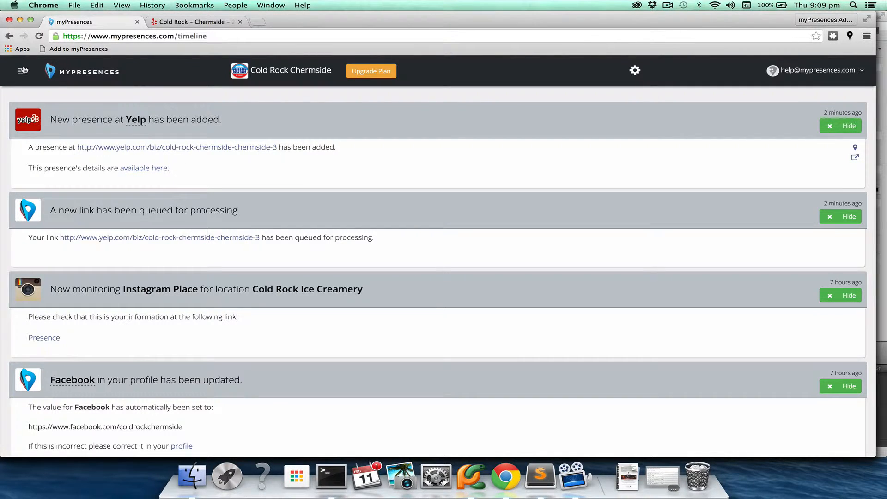
left_click(22, 71)
left_click(40, 125)
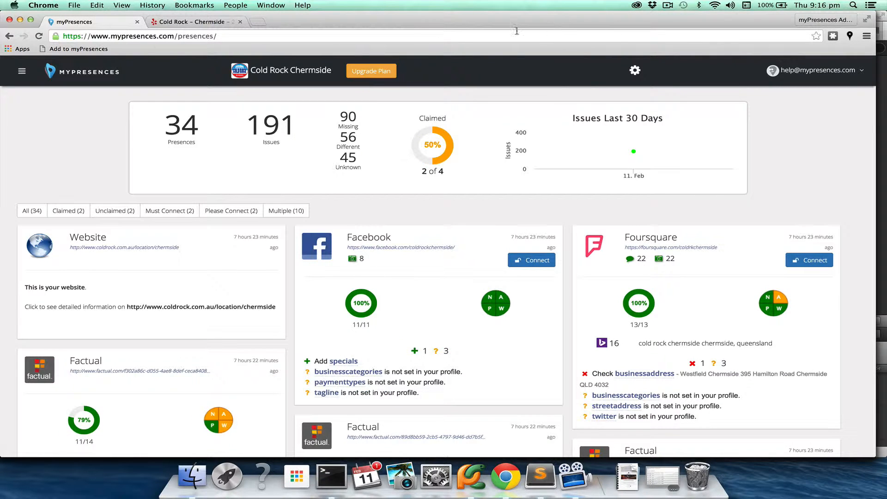
- Copy the Yelp listing's URL and submit it as a new presence on the Add a Presence page
left_click(216, 22)
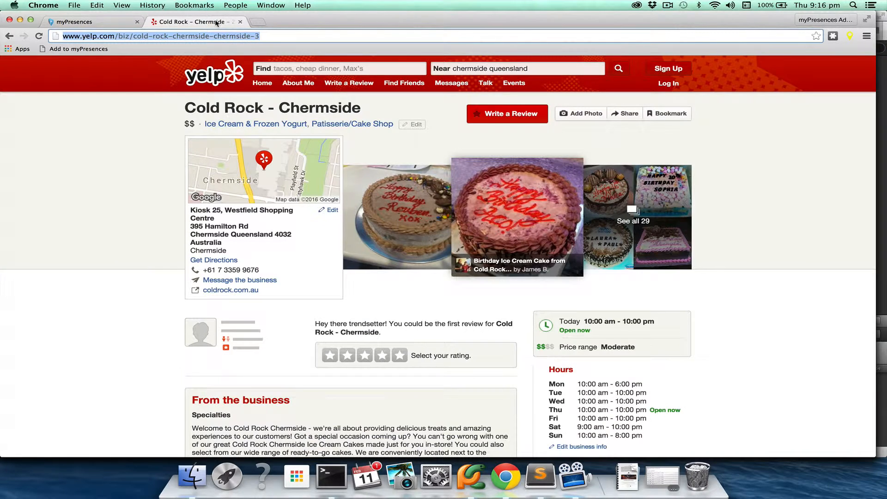
left_click(274, 36)
key("super+c")
left_click(82, 23)
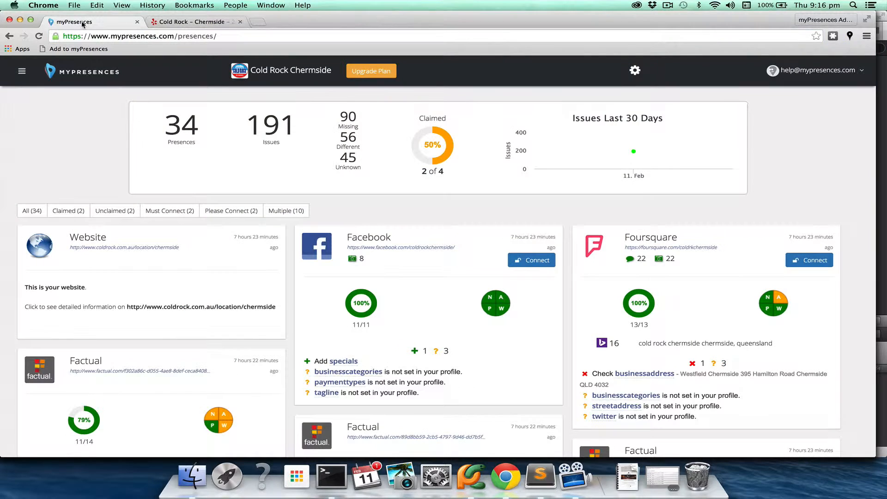
left_click(22, 72)
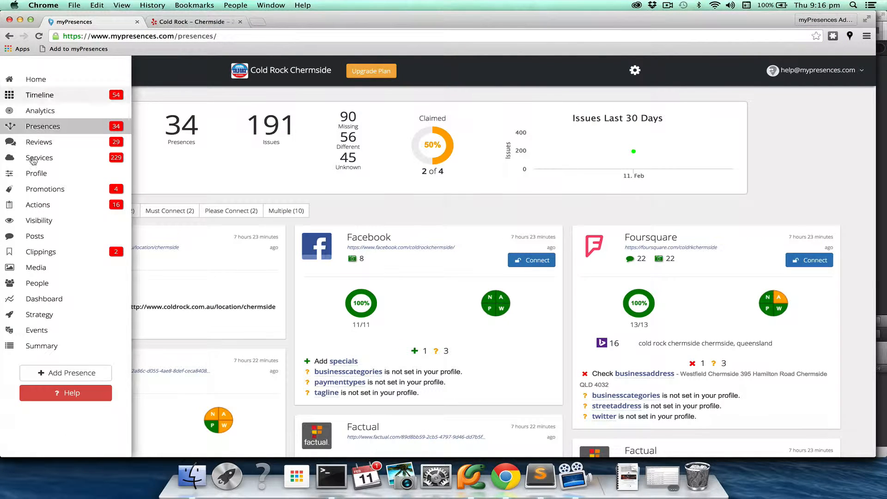
left_click(69, 372)
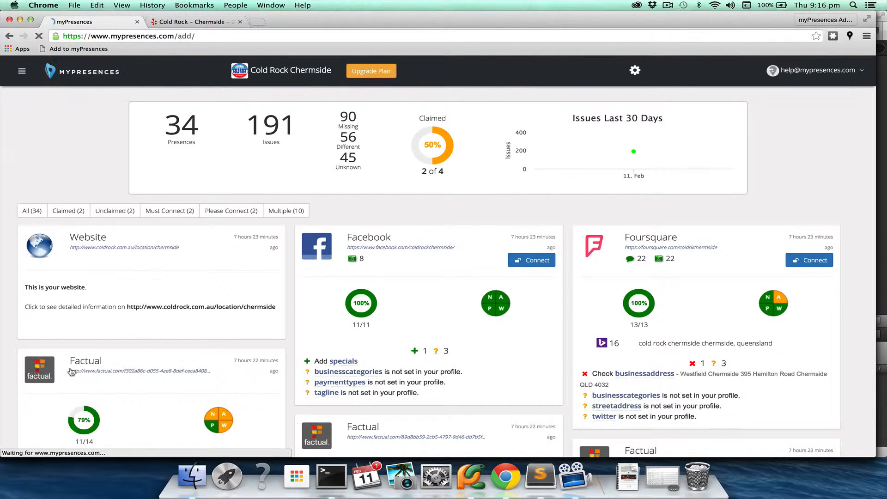
key("super+v")
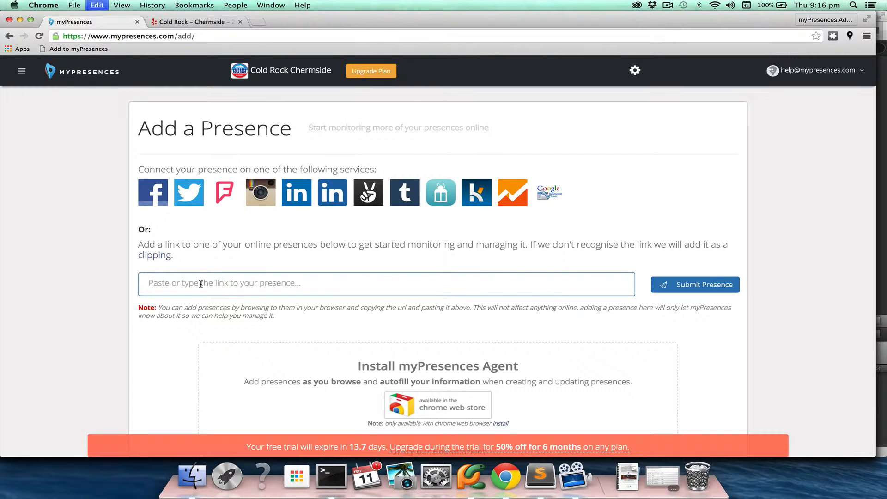
left_click(702, 286)
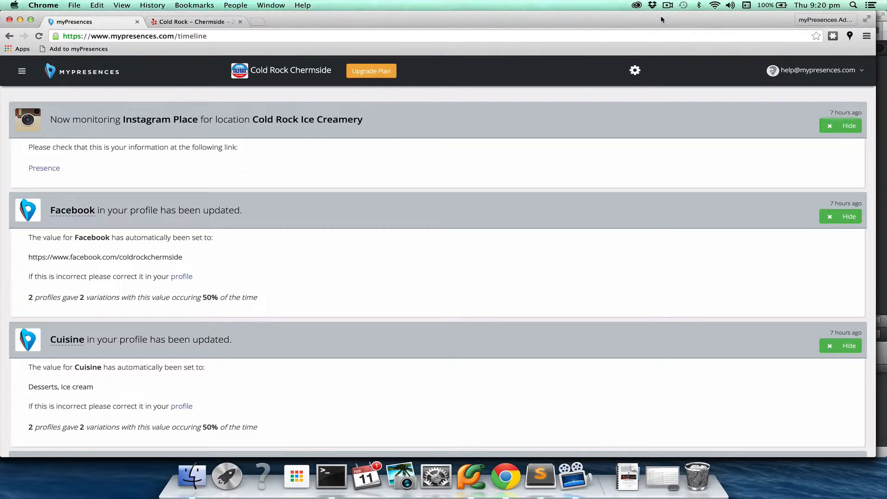
- Add the womo.com.au listing from the visibility results for the keyword "cold rock chermside chermside, queensland"
left_click(22, 72)
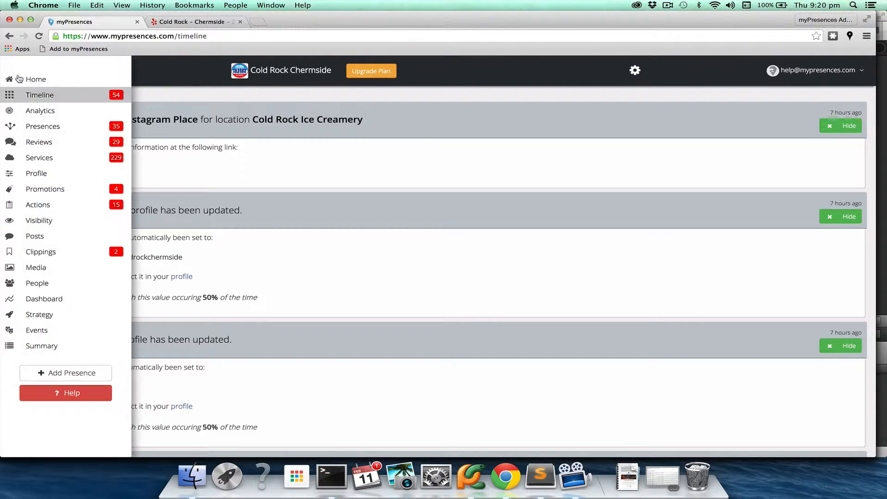
left_click(32, 222)
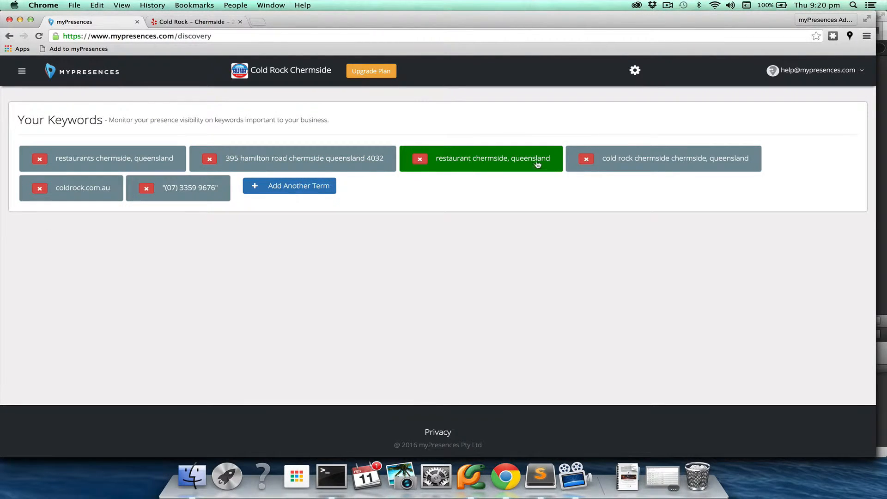
left_click(619, 158)
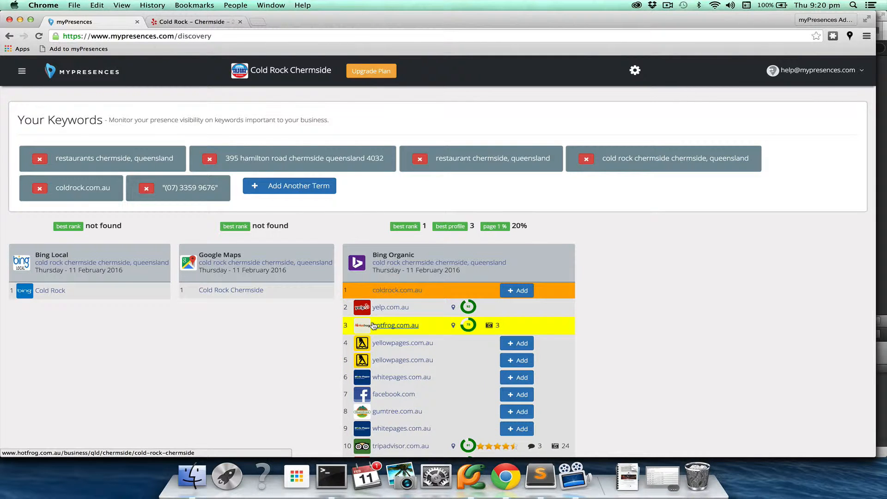
scroll(392, 348, "down", 3)
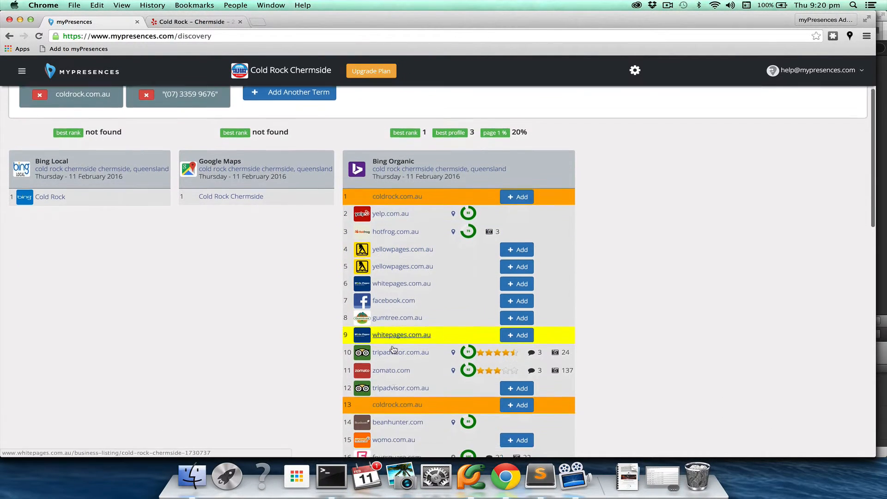
scroll(392, 348, "down", 3)
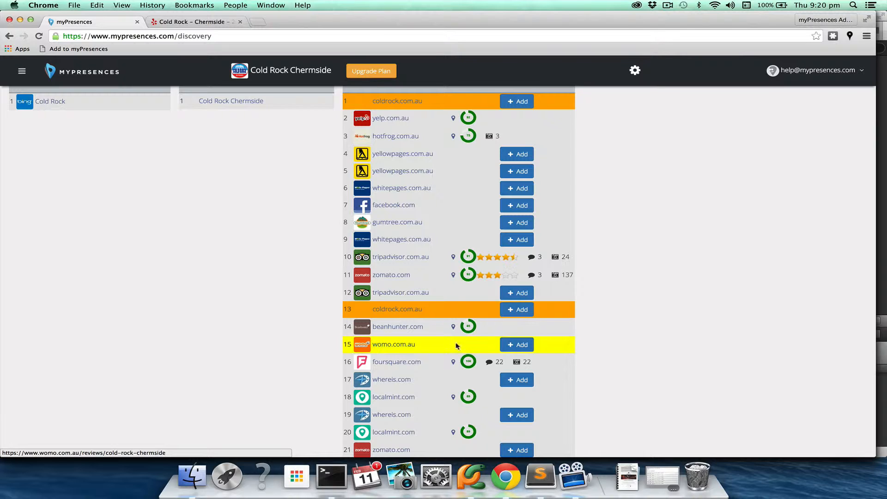
left_click(513, 346)
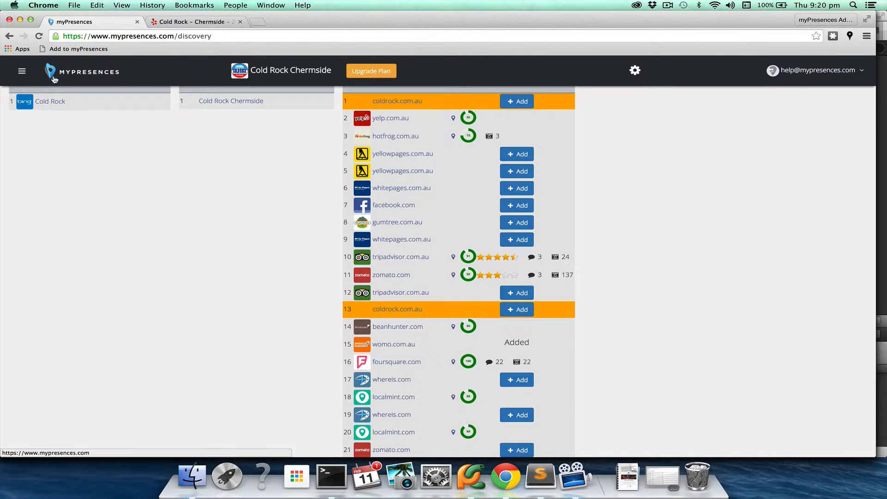
- Check the timeline for the Womo listing and review the visibility results for "cold rock chermside chermside, queensland"
left_click(21, 71)
left_click(37, 96)
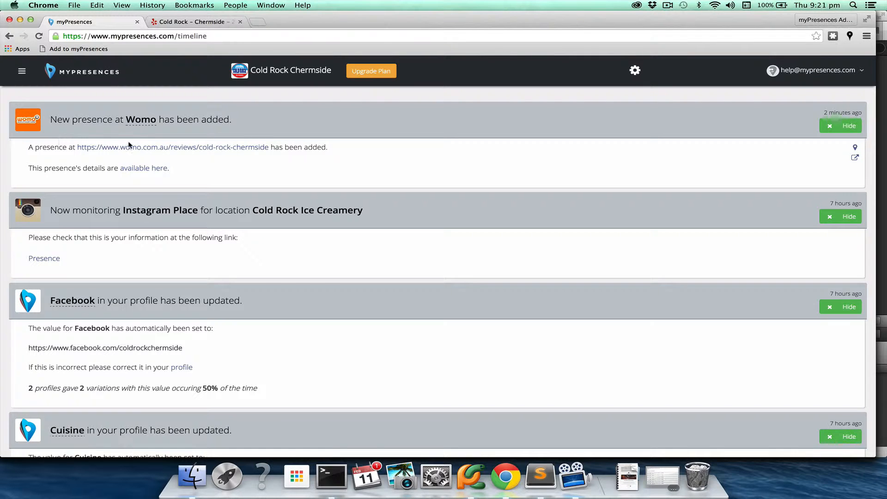
left_click(21, 71)
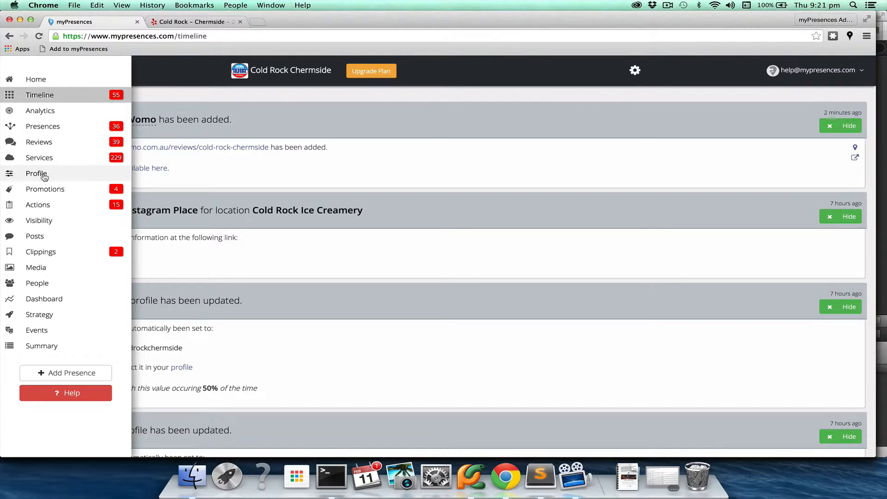
left_click(49, 220)
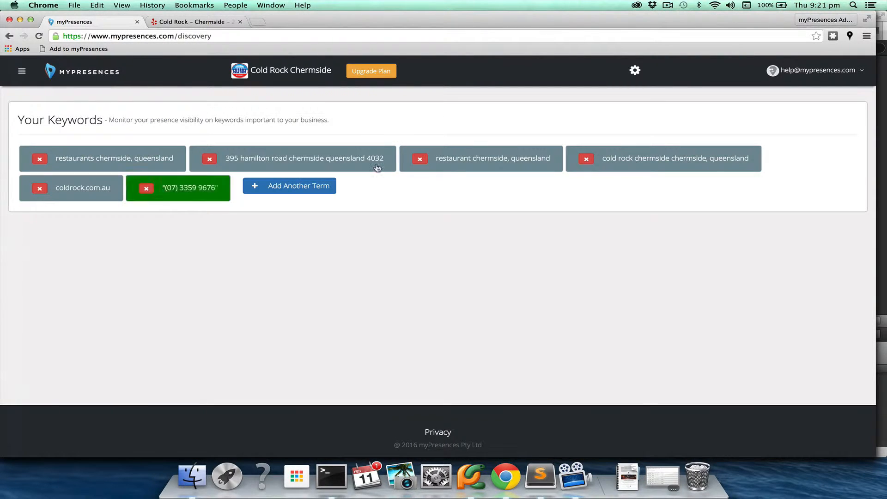
left_click(625, 164)
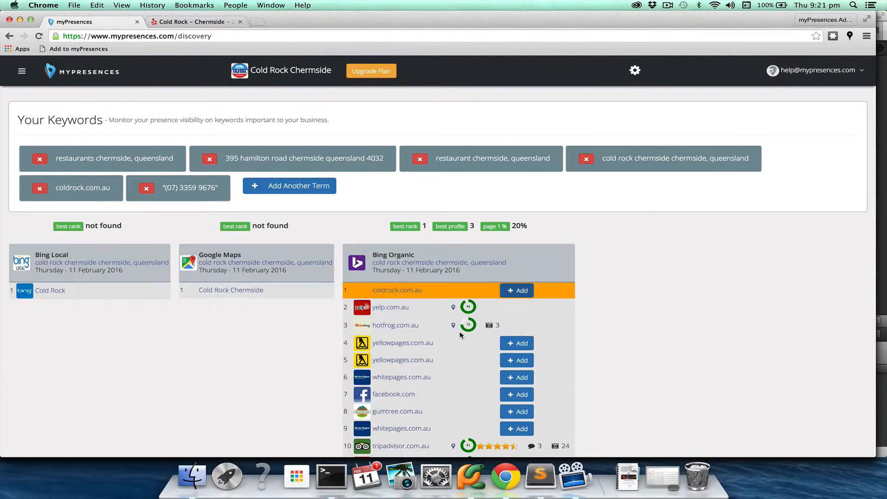
scroll(449, 339, "down", 5)
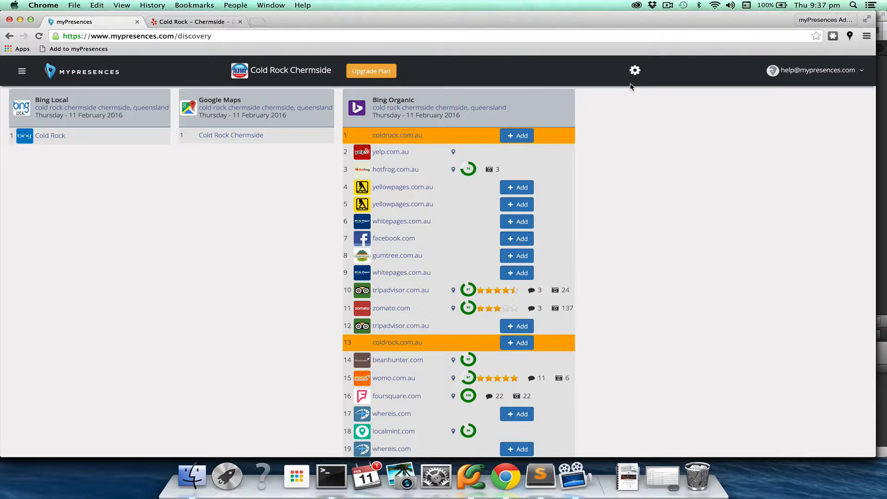
left_click(212, 24)
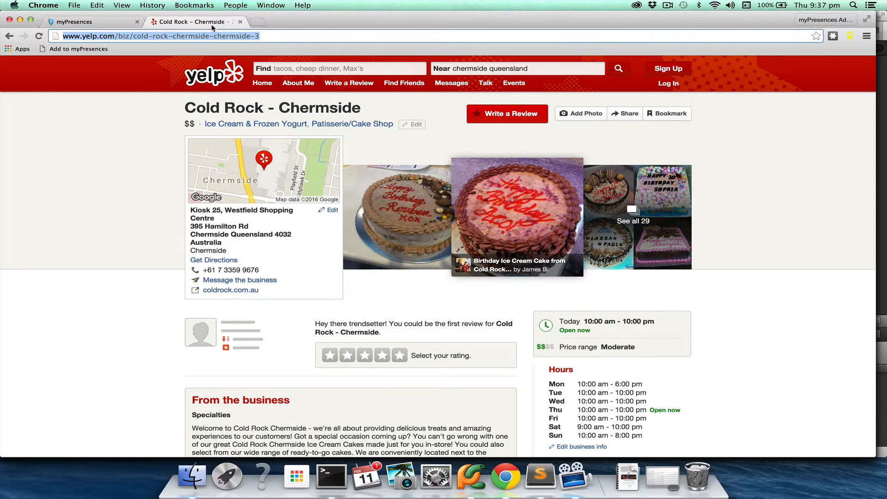
left_click(102, 23)
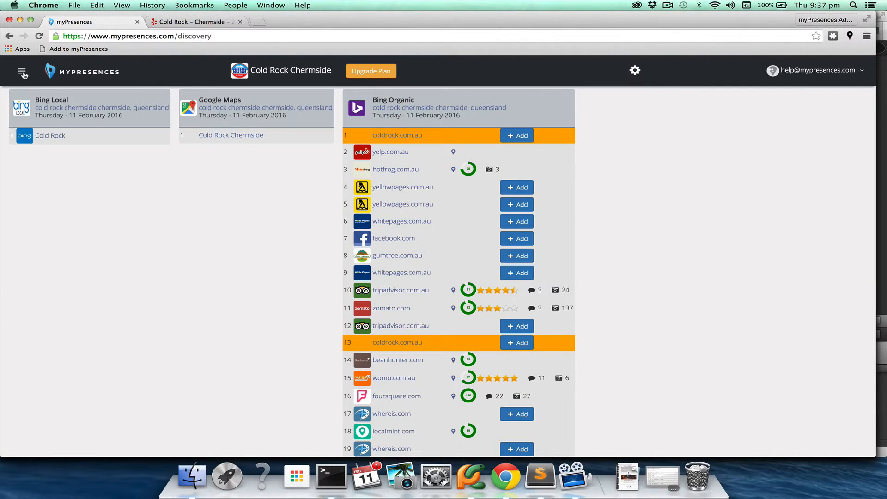
left_click(22, 71)
left_click(48, 205)
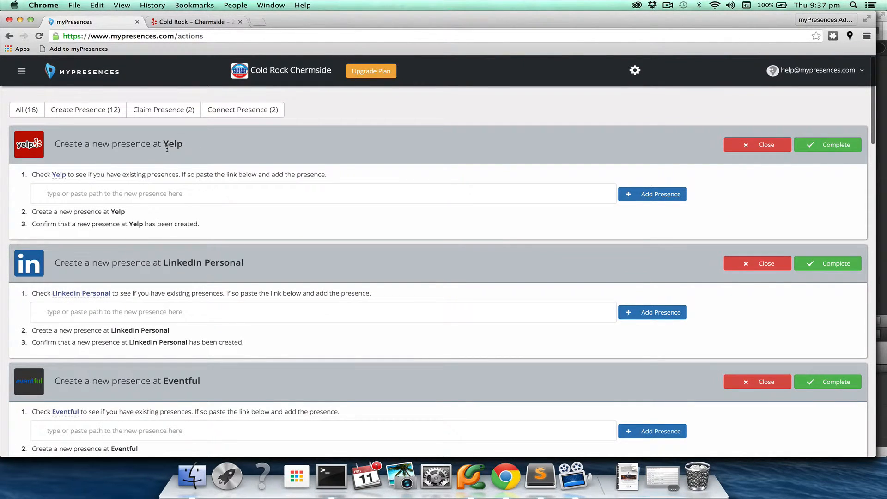
left_click(78, 196)
type("http://www.yelp.com/biz/cold-rock-chermside-chermside-3")
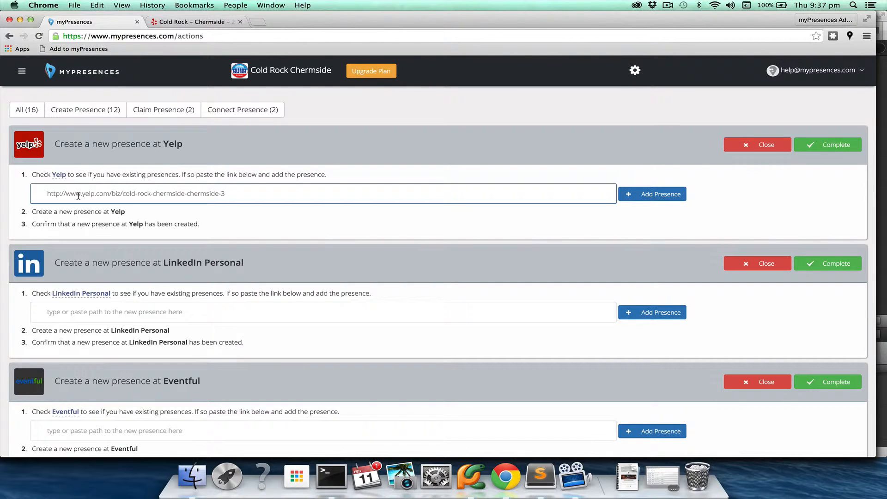
left_click(650, 193)
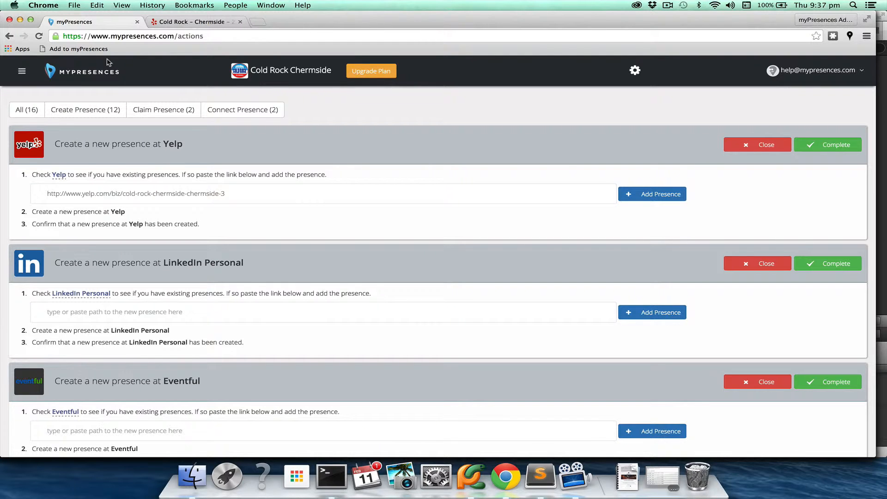
left_click(22, 74)
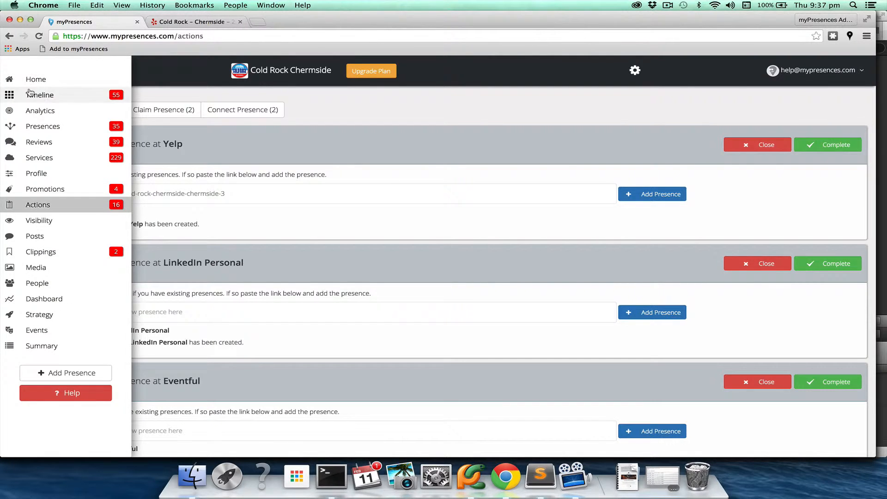
left_click(29, 94)
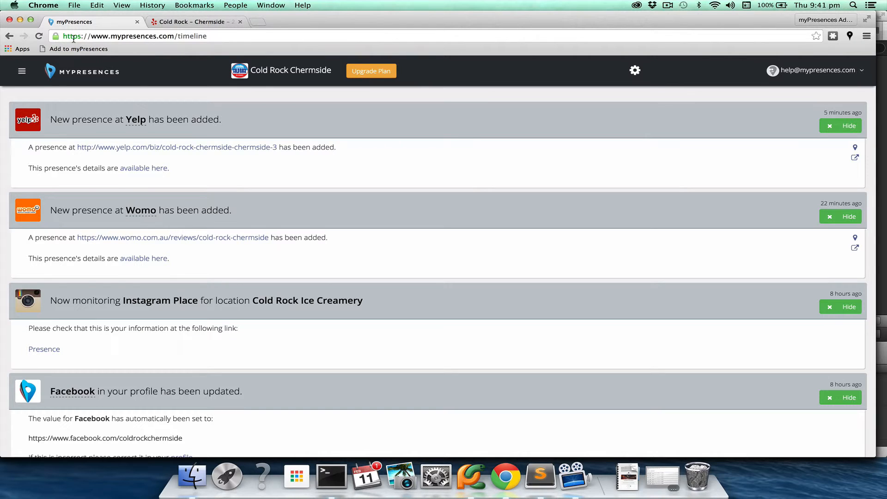
- View the bookmarklet section of the Add a Presence page and return to the Cold Rock - Chermside Yelp listing
left_click(22, 73)
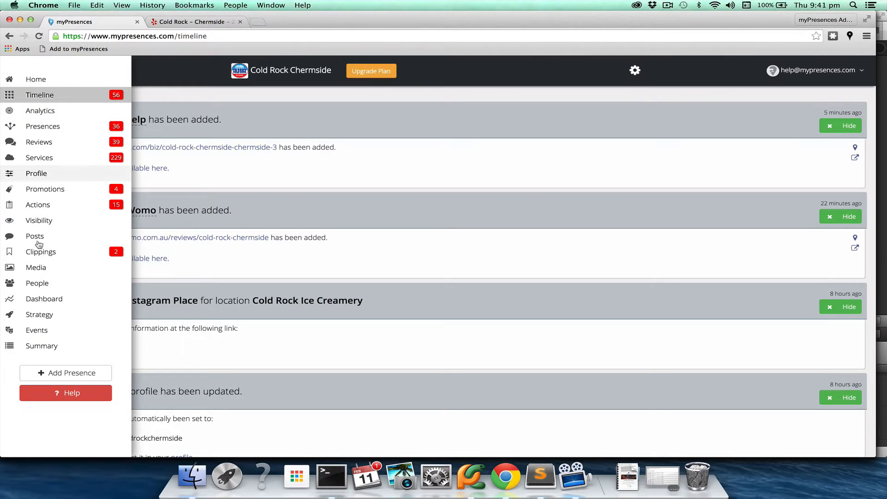
left_click(67, 370)
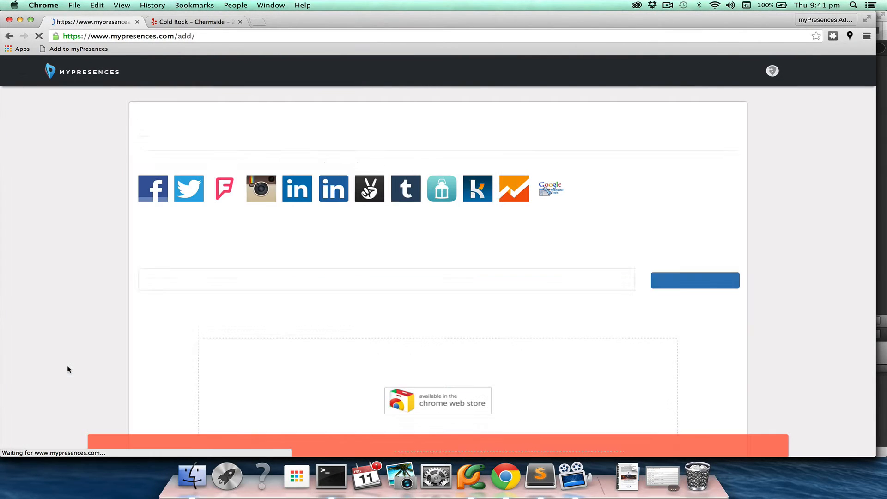
scroll(134, 377, "down", 3)
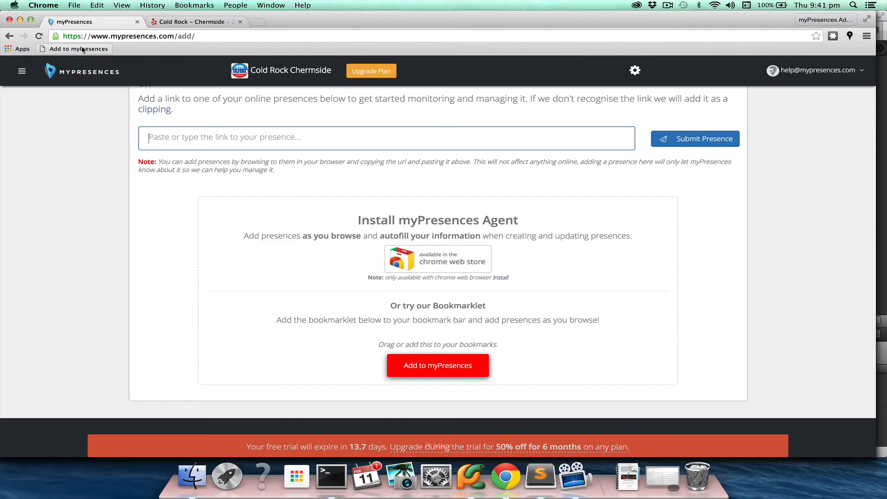
left_click(182, 23)
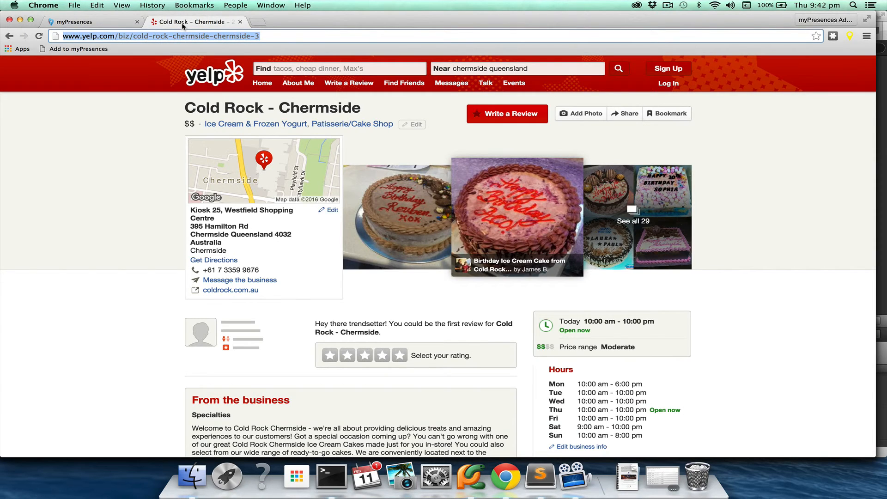